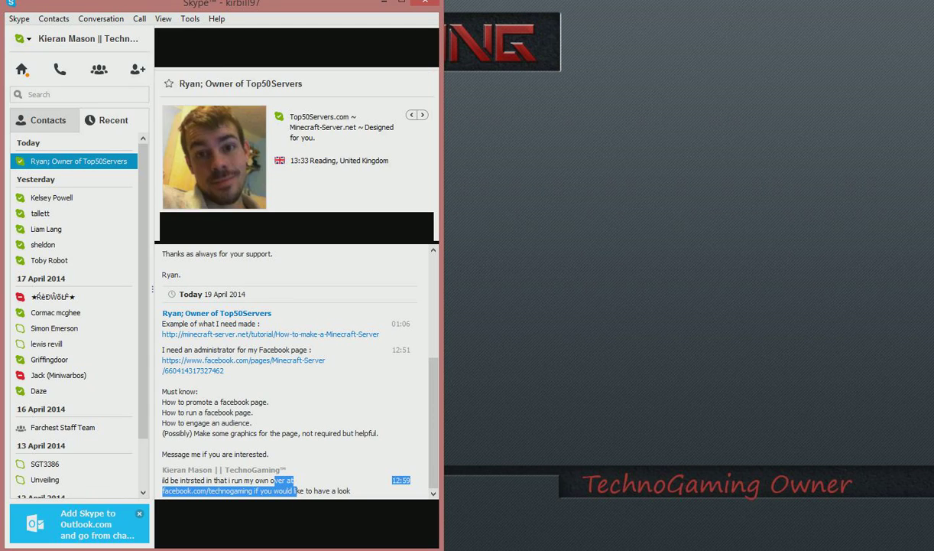
left_click_drag(206, 4, 925, 44)
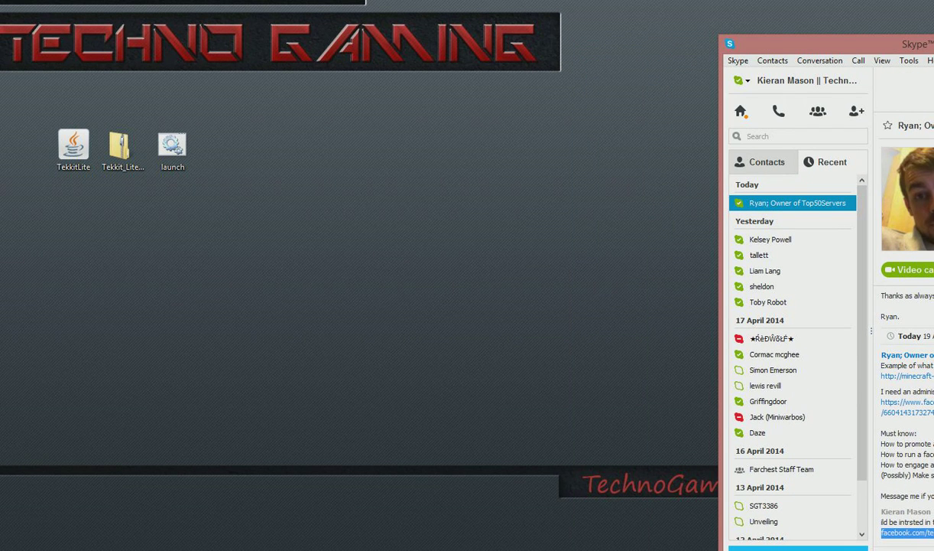
key("super+Down")
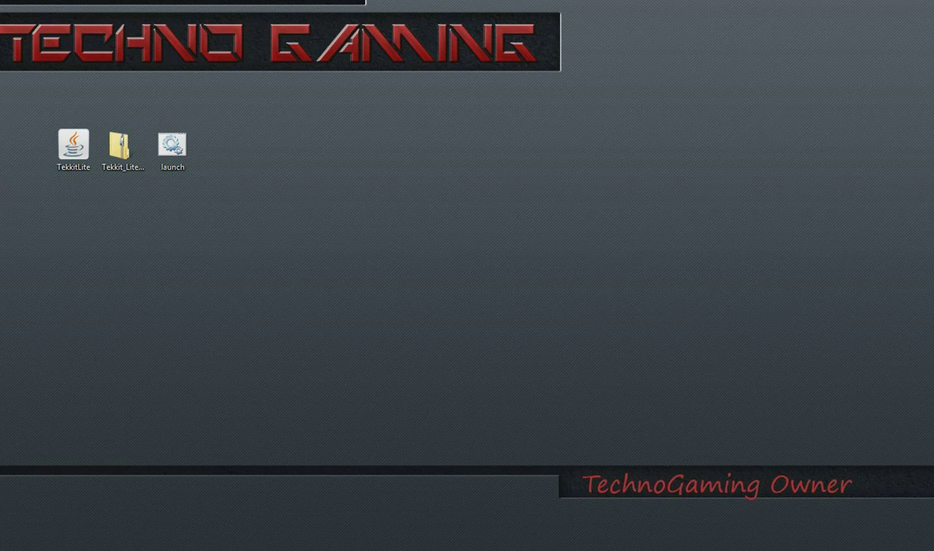
Start downloading the Tekkit Lite Server 0.6.5 from the Tekkit Lite page on technicpack.net, and cancel the duplicate download
left_click_drag(933, 1, 804, 13)
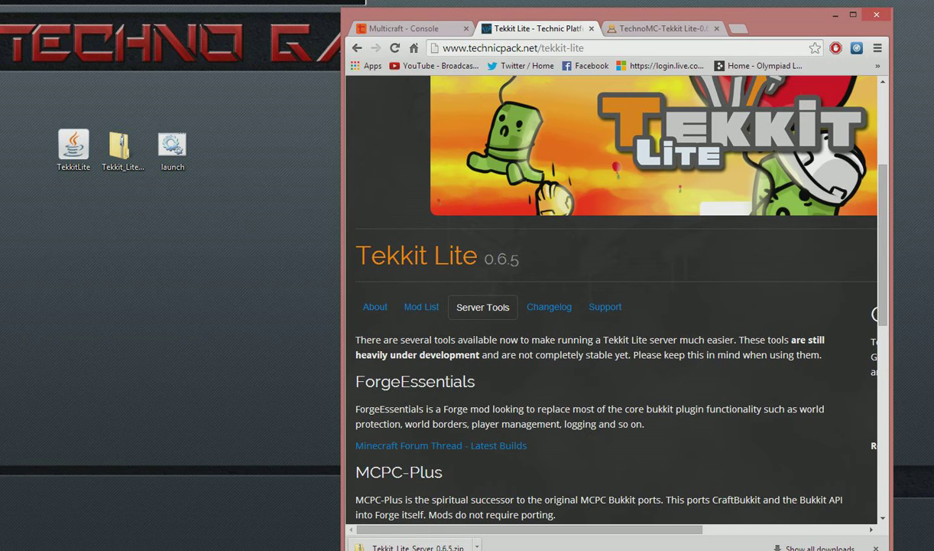
left_click(376, 306)
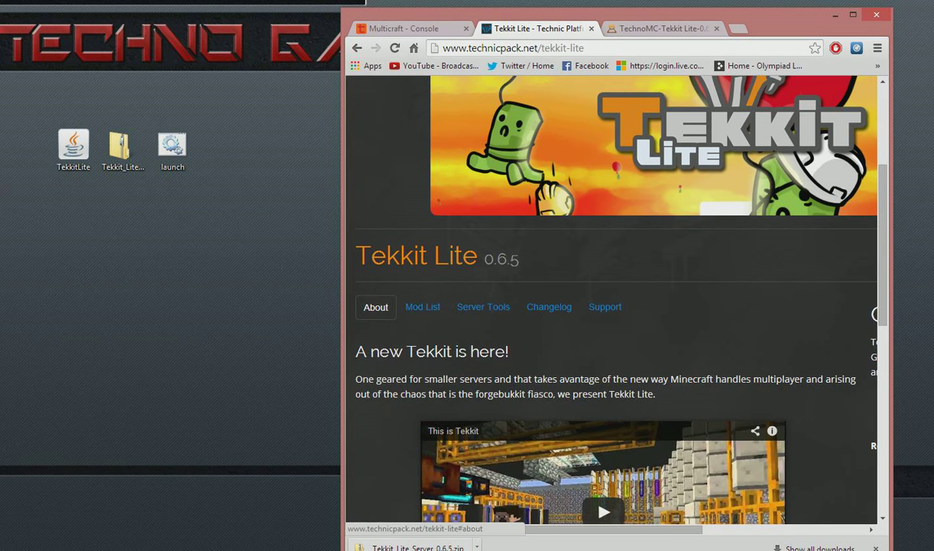
scroll(612, 344, "down", 1)
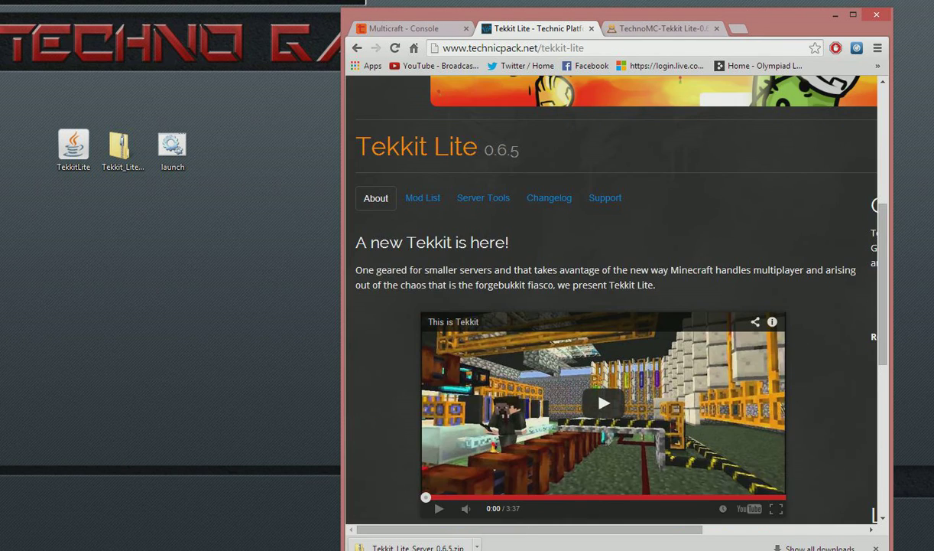
left_click(853, 15)
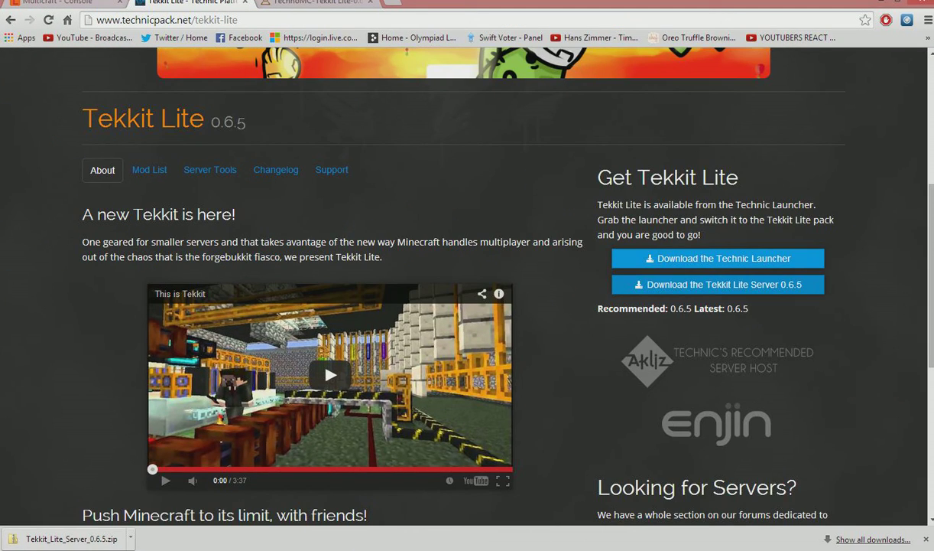
scroll(718, 259, "down", 1)
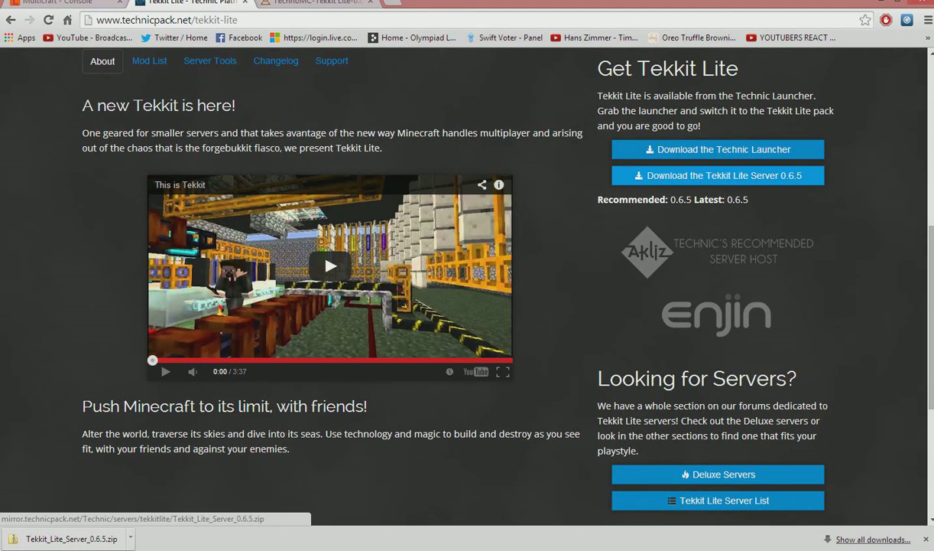
left_click(717, 175)
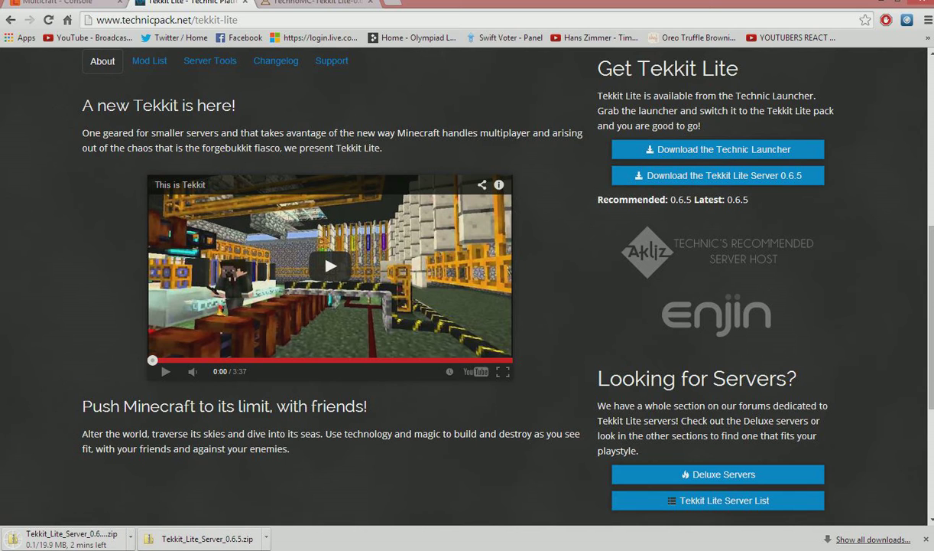
left_click(130, 538)
left_click(153, 515)
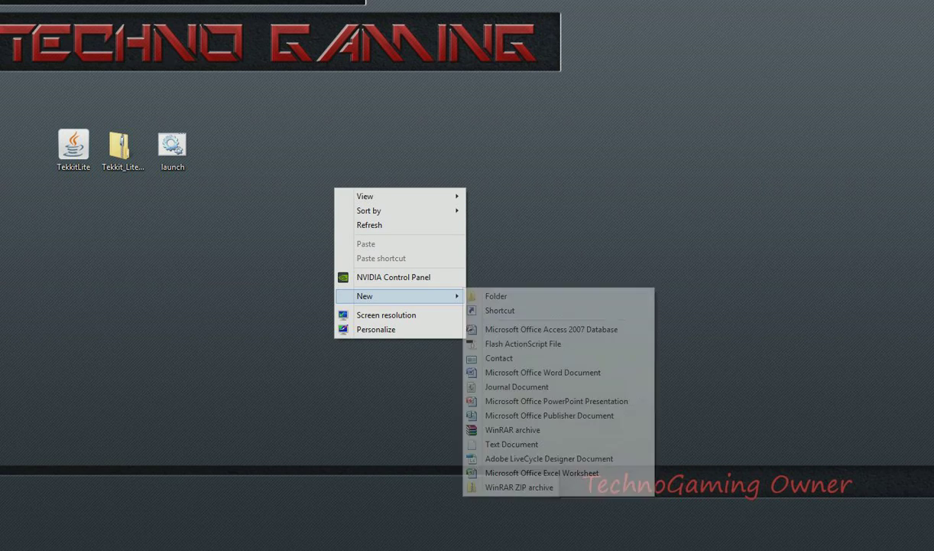
Create a new folder named Tekkitlite on the desktop
left_click(497, 296)
type("T")
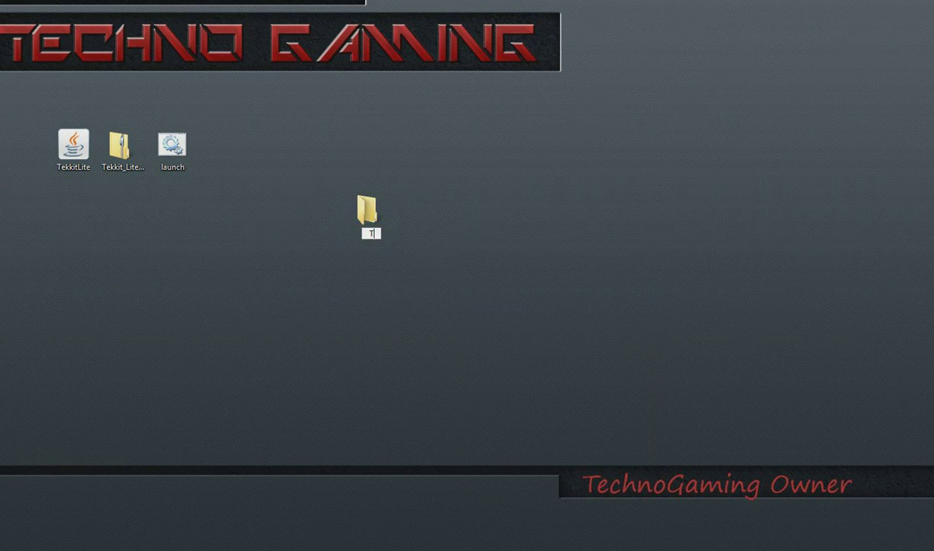
type("ekkitlite")
key("Return")
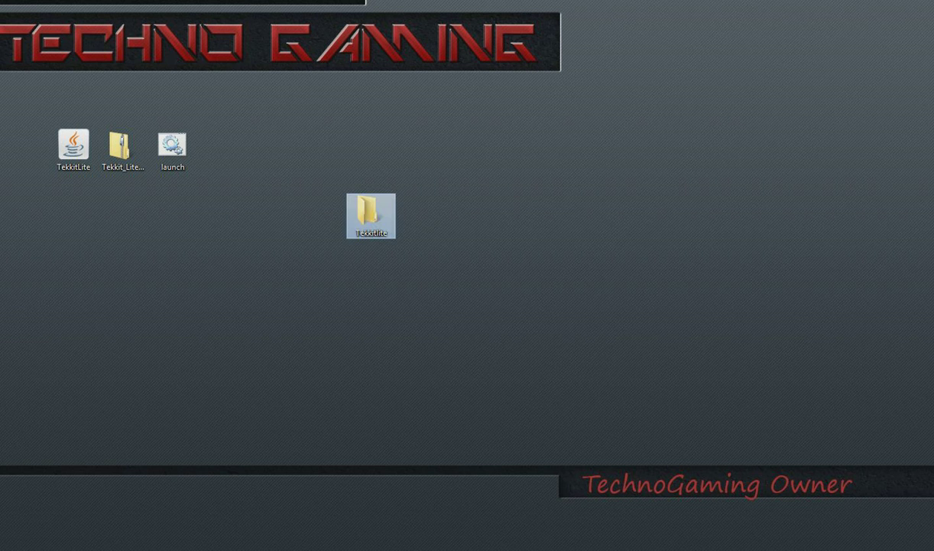
Open the Tekkitlite folder and the Tekkit_Lite_Server_0.6.5 archive, and arrange their windows side by side
double_click(371, 215)
left_click_drag(428, 91, 632, 26)
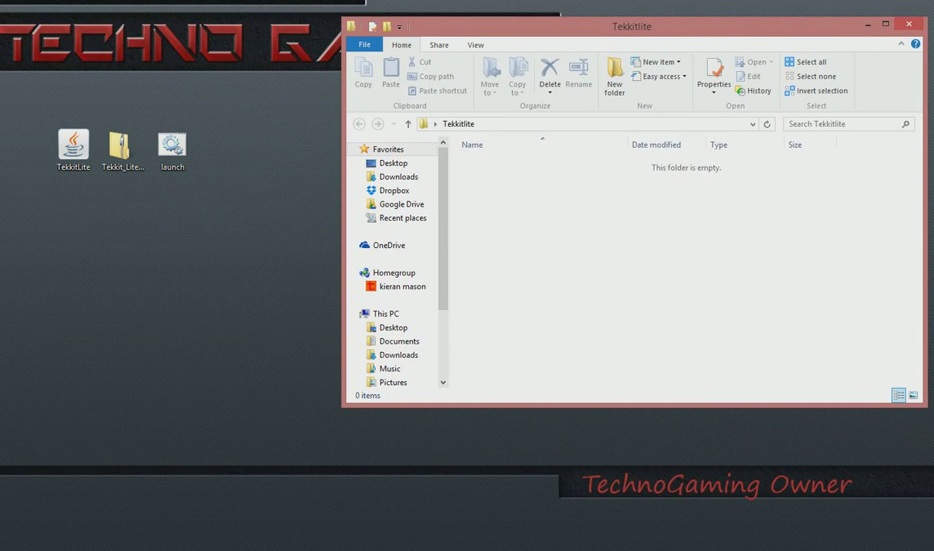
left_click_drag(342, 406, 566, 510)
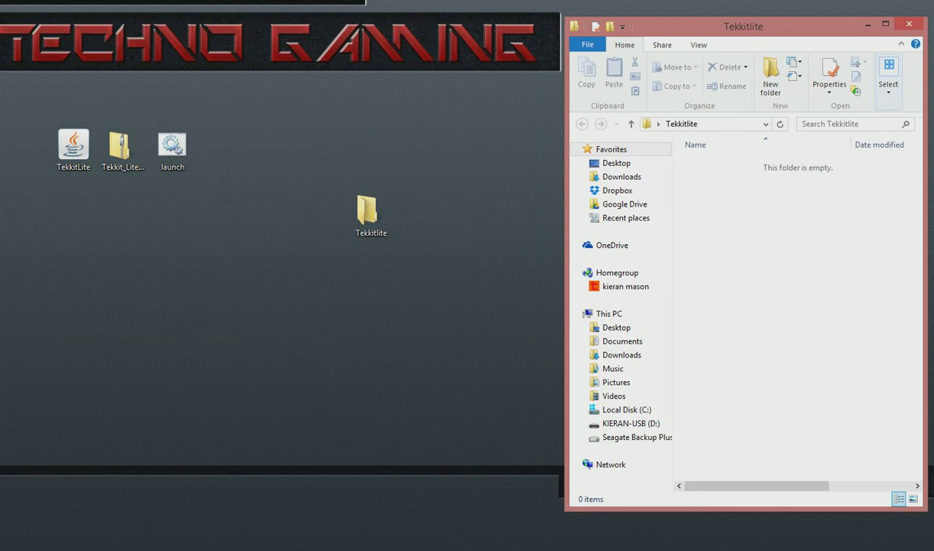
double_click(120, 146)
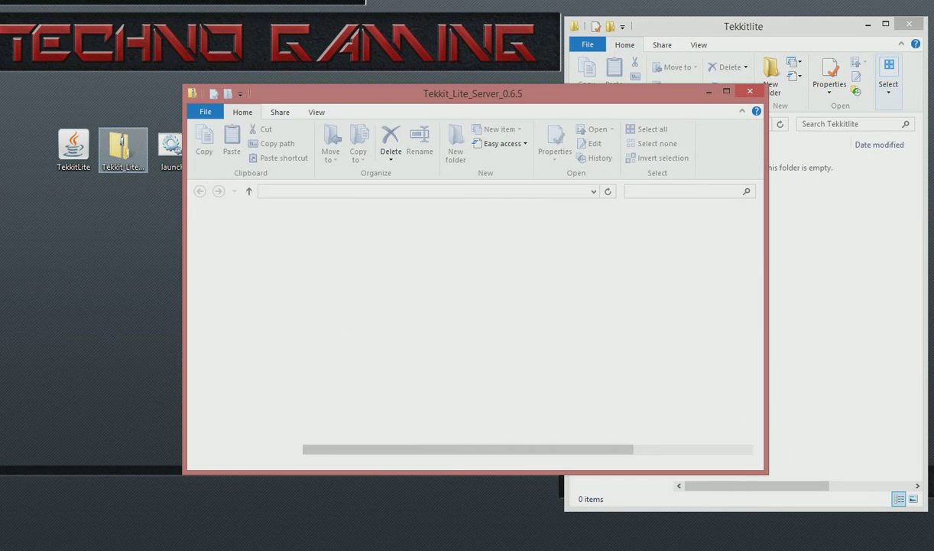
left_click_drag(428, 93, 253, 32)
left_click_drag(407, 30, 407, 30)
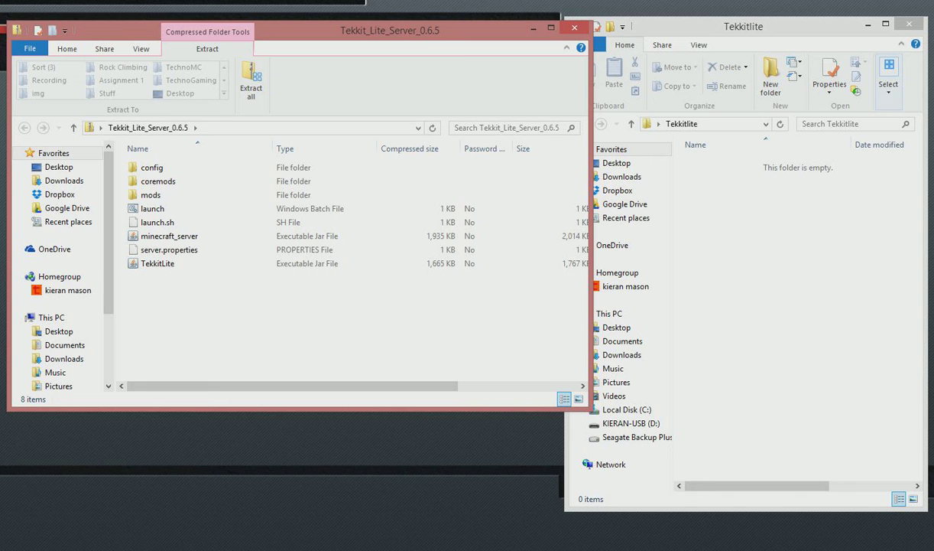
left_click_drag(591, 411, 436, 461)
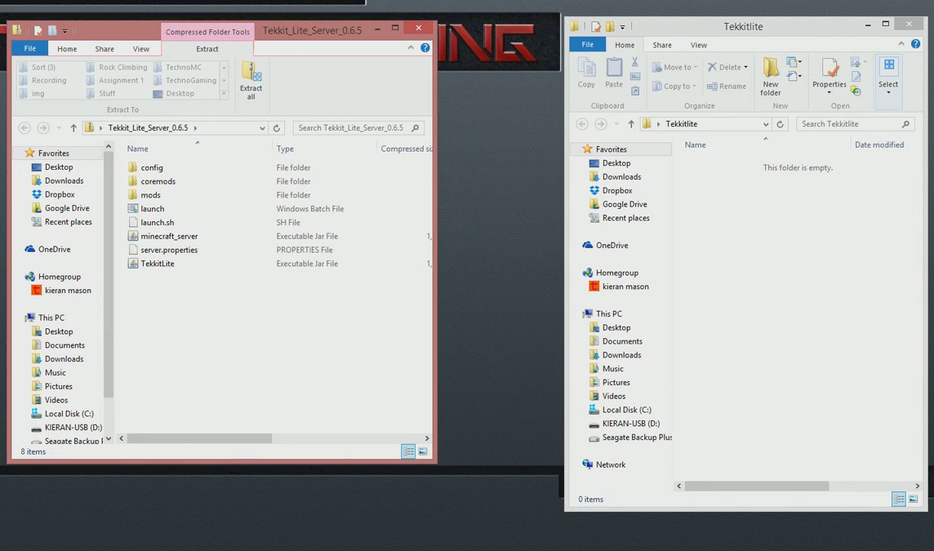
Copy all the contents of the Tekkit_Lite_Server_0.6.5 archive into the Tekkitlite folder
left_click_drag(217, 313, 217, 151)
left_click_drag(230, 230, 776, 260)
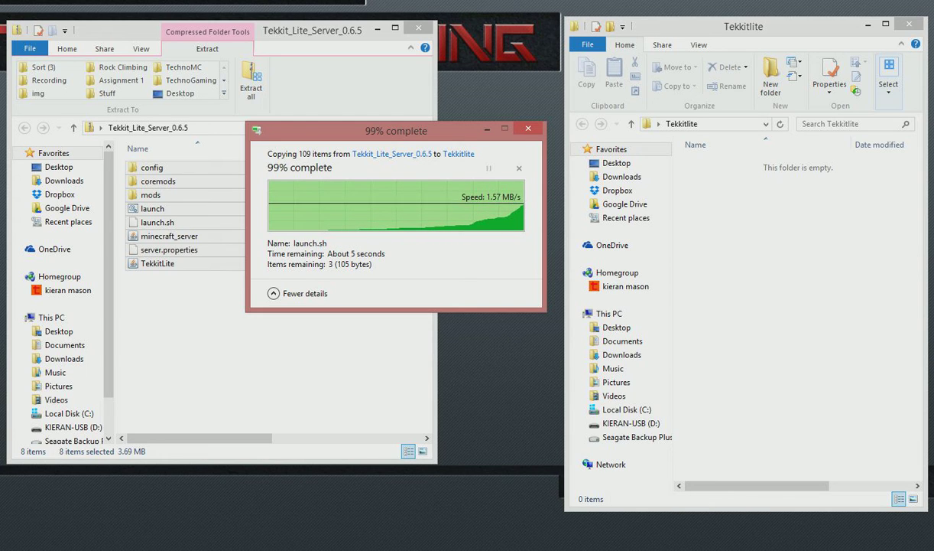
left_click(780, 344)
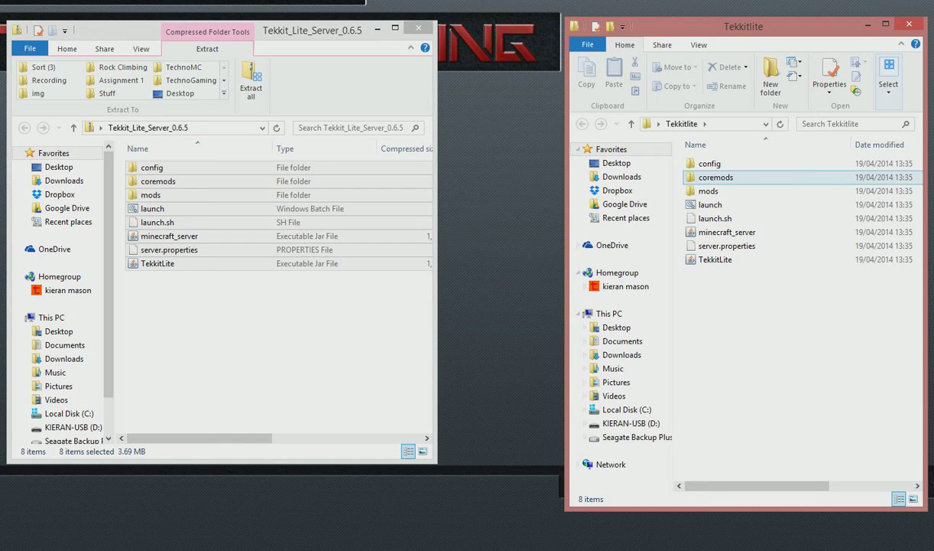
Minimize the archive window and move the desktop's TekkitLite jar into the Tekkitlite folder, replacing the existing file
left_click(732, 260)
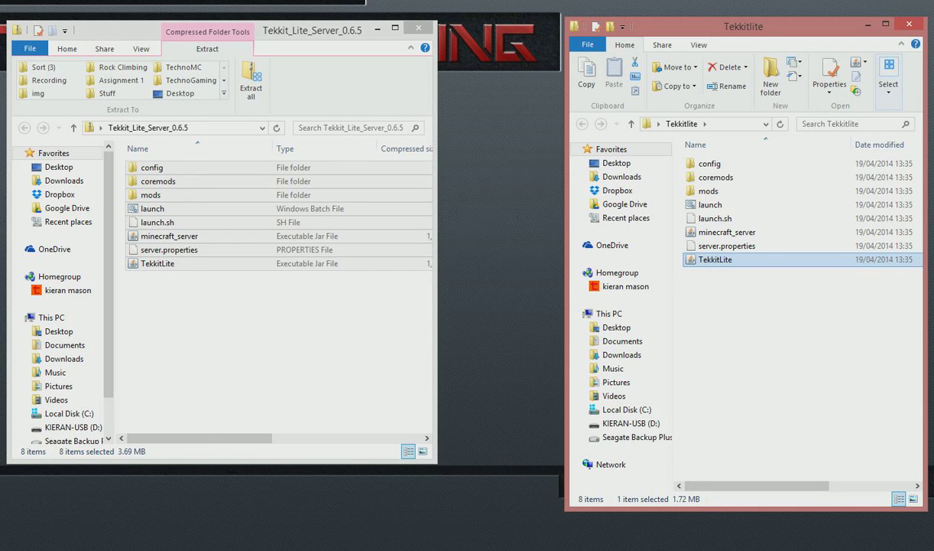
left_click(378, 29)
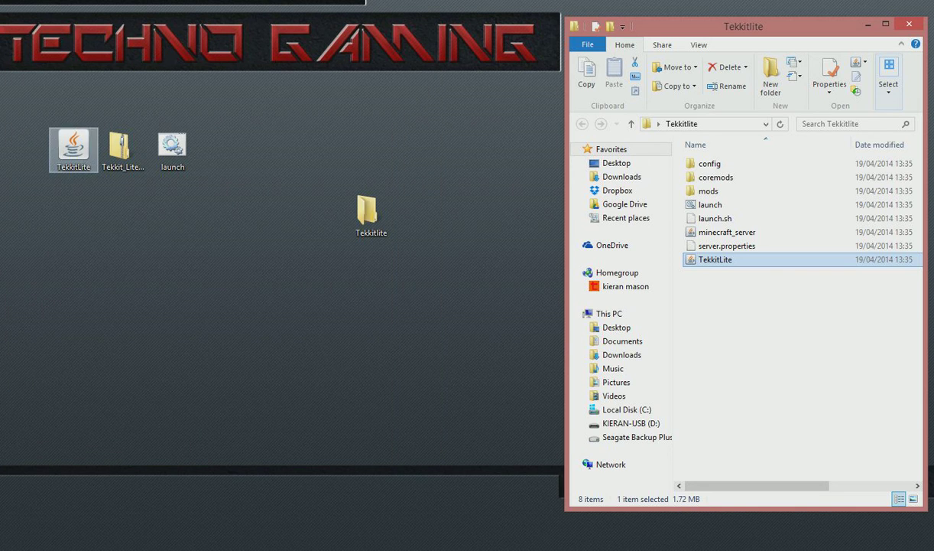
left_click_drag(73, 149, 349, 177)
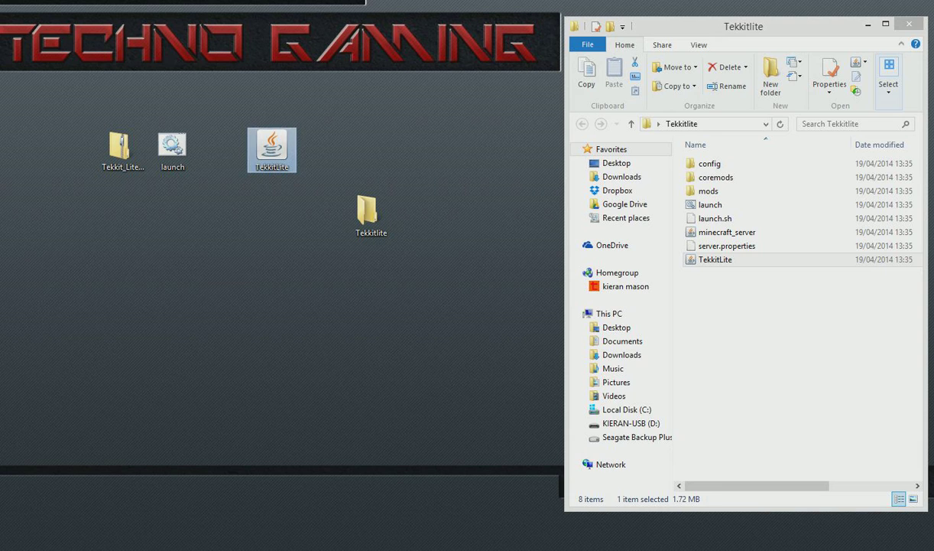
left_click_drag(271, 147, 371, 149)
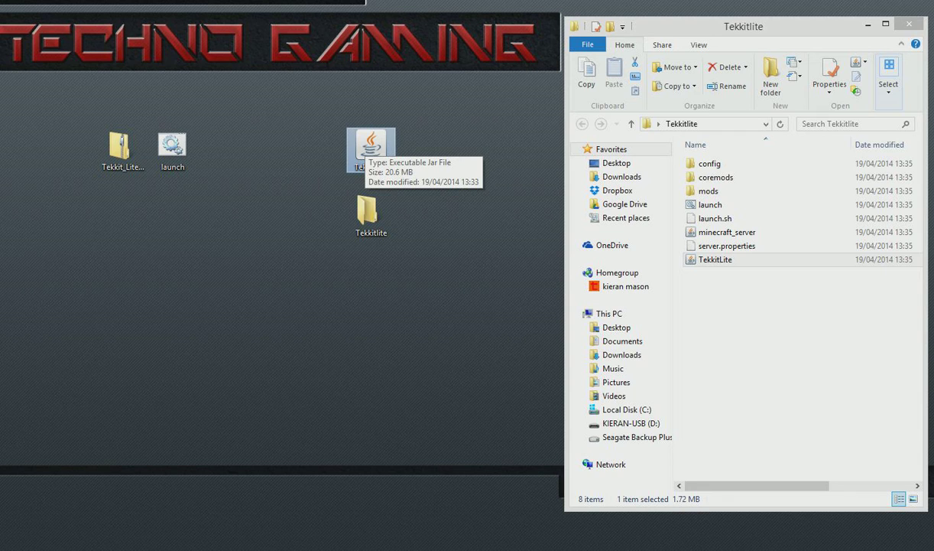
left_click_drag(371, 149, 471, 214)
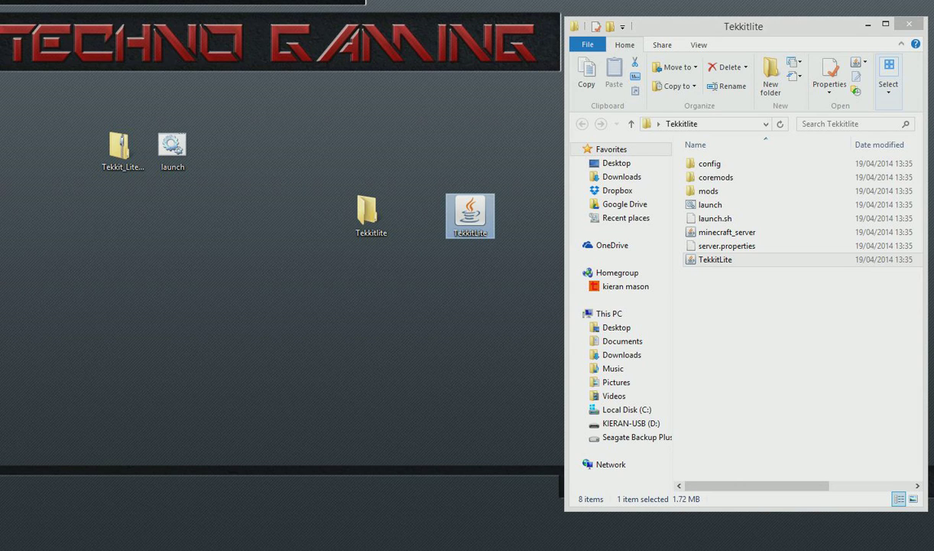
left_click_drag(470, 214, 834, 343)
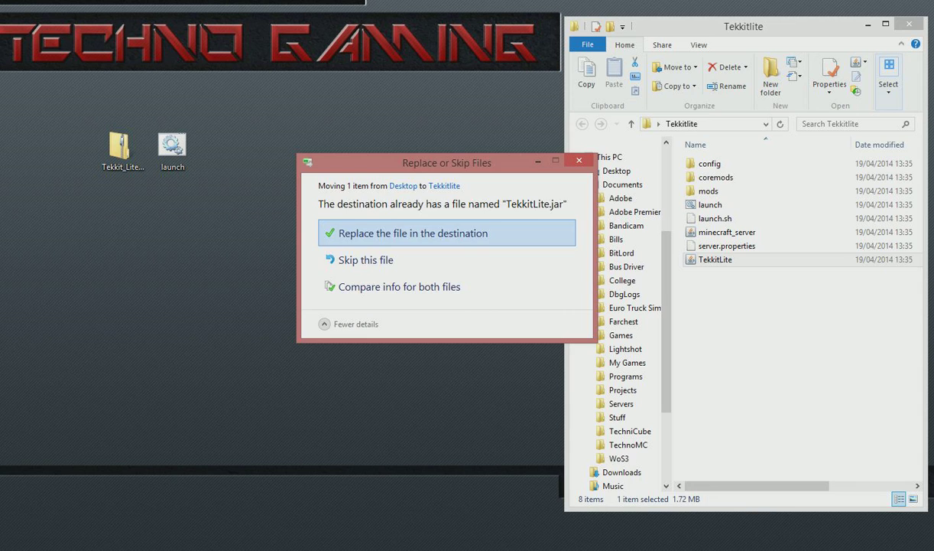
left_click(413, 233)
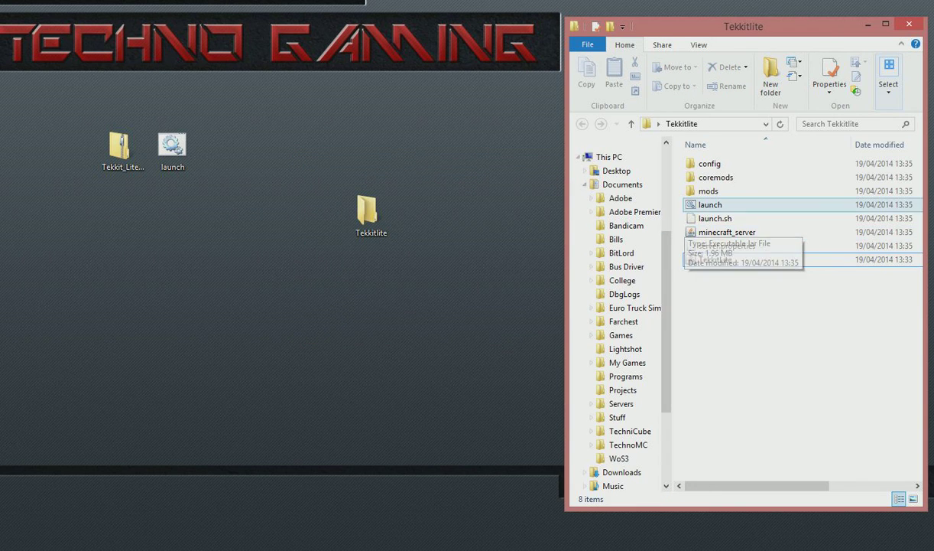
Edit the launch batch file in the Tekkitlite folder to use -Xmx1G and -Xms1G, save it and close the editor
left_click(738, 204)
right_click(739, 205)
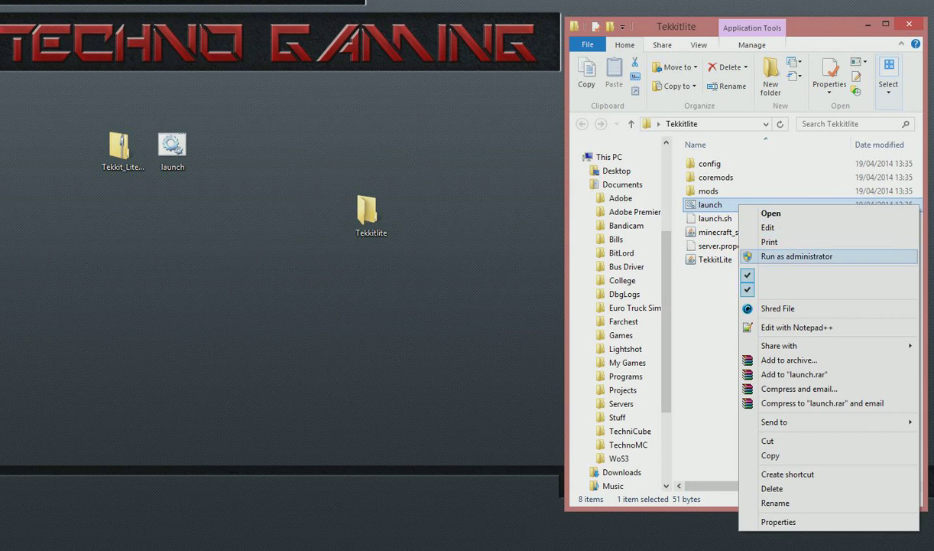
left_click(770, 227)
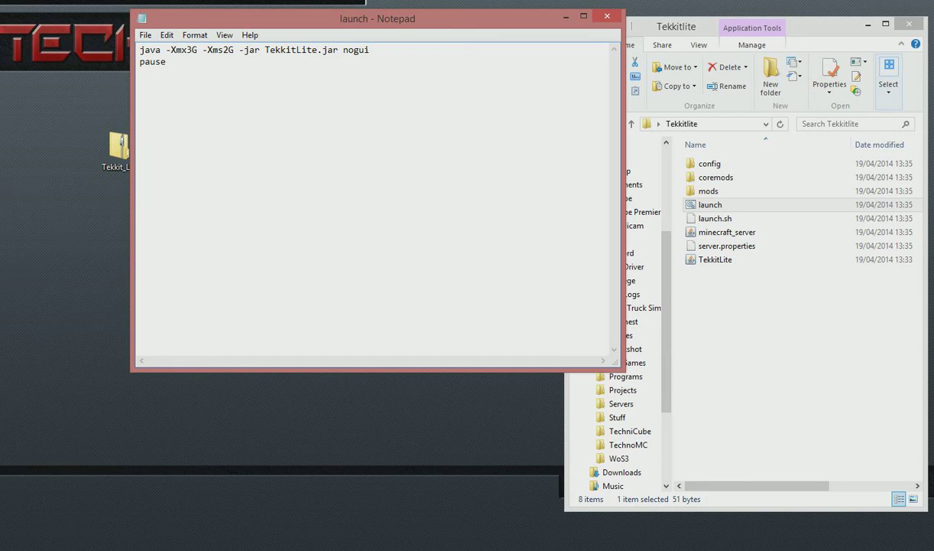
key("BackSpace")
type("1")
key("BackSpace")
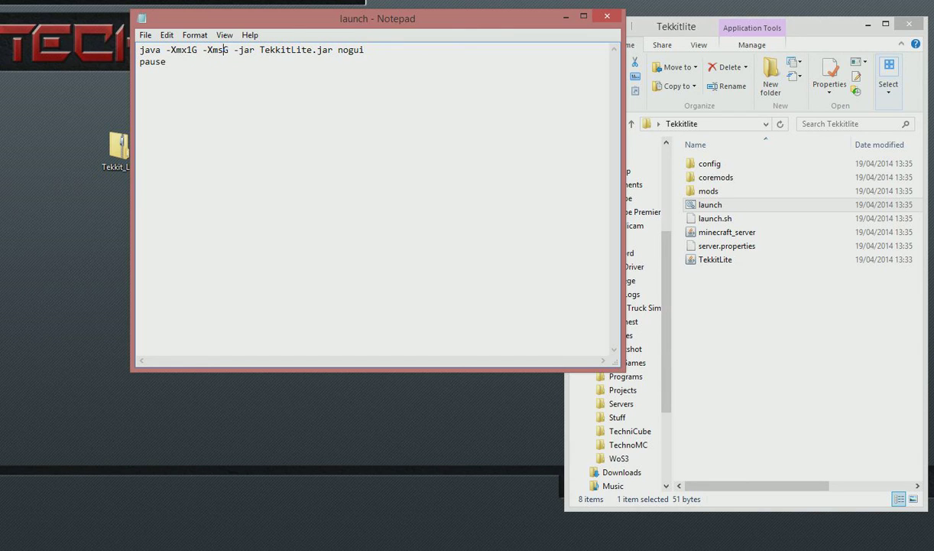
type("1")
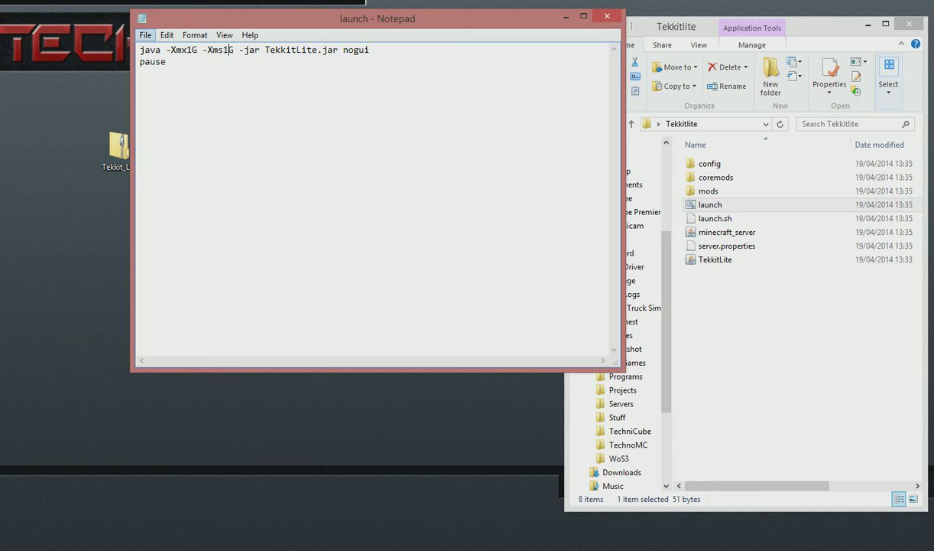
left_click(145, 35)
key("Up")
left_click(607, 16)
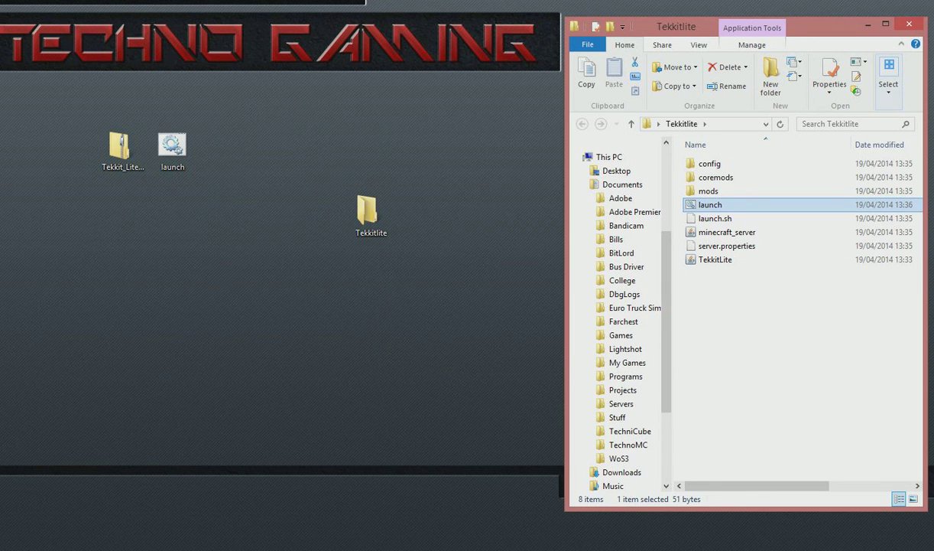
Run the launch batch file to start the server, and move its console window clear of the Tekkitlite folder window
double_click(711, 205)
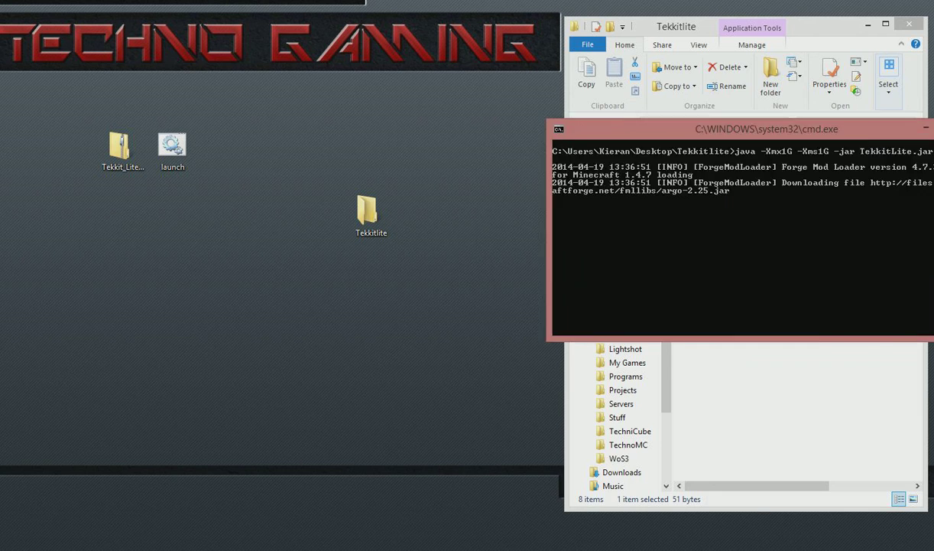
left_click_drag(727, 129, 246, 43)
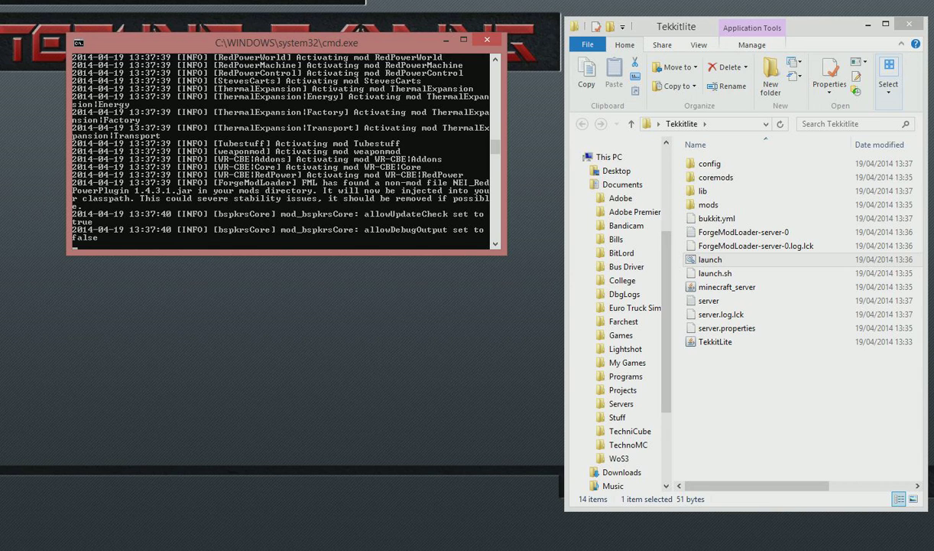
right_click(777, 2)
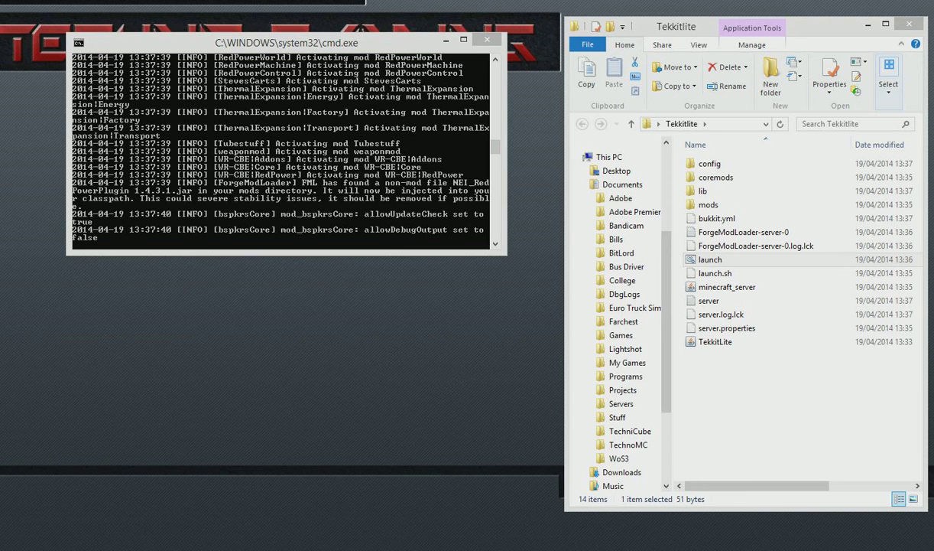
left_click(825, 5)
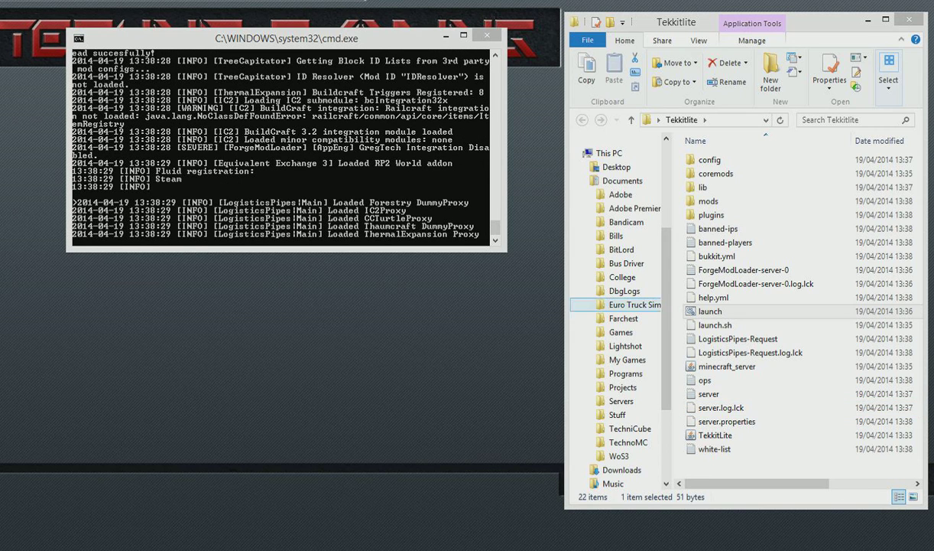
left_click_drag(367, 38, 366, 71)
left_click_drag(230, 71, 211, 238)
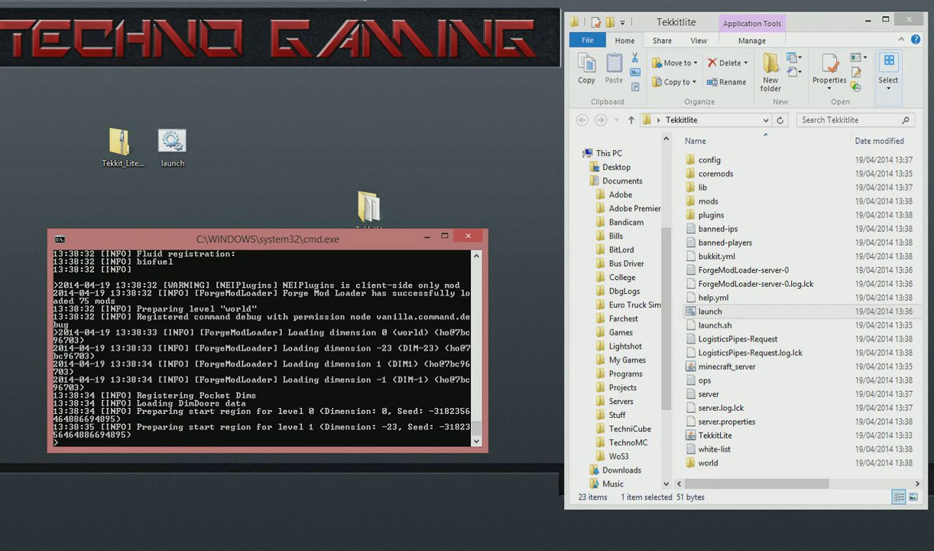
Move the Tekkitlite folder icon on the desktop up into the row with the archive and launch file
left_click_drag(370, 208, 314, 136)
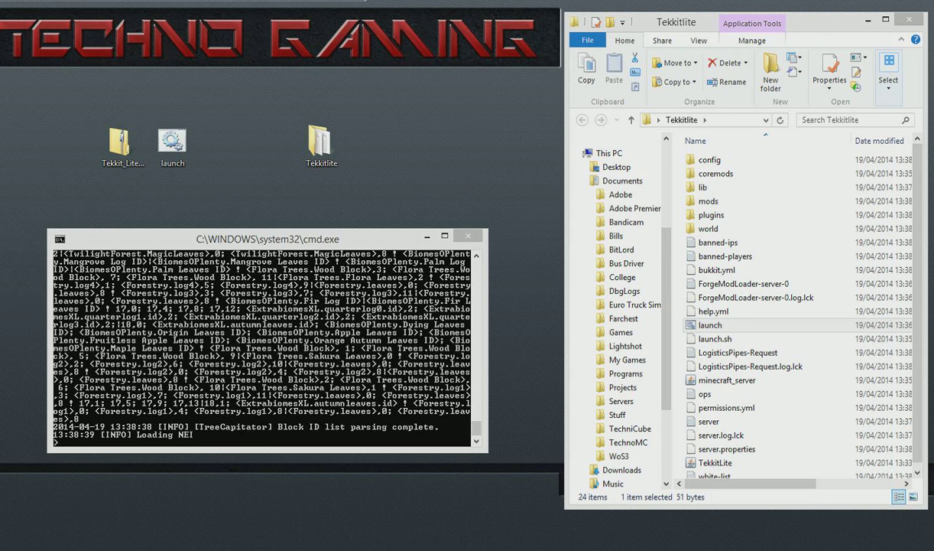
Shut down the running server with the stop command in its console and dismiss the console window
left_click(267, 239)
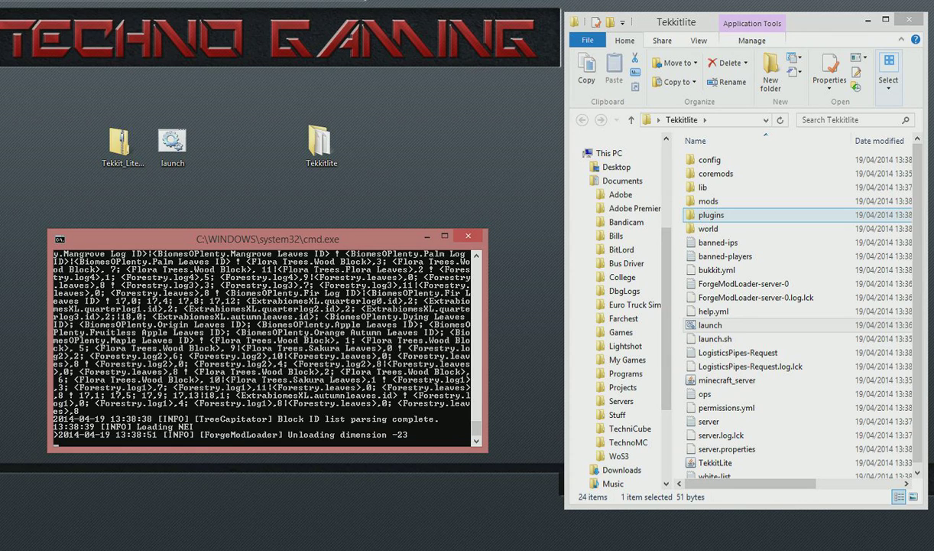
scroll(268, 344, "up", 7)
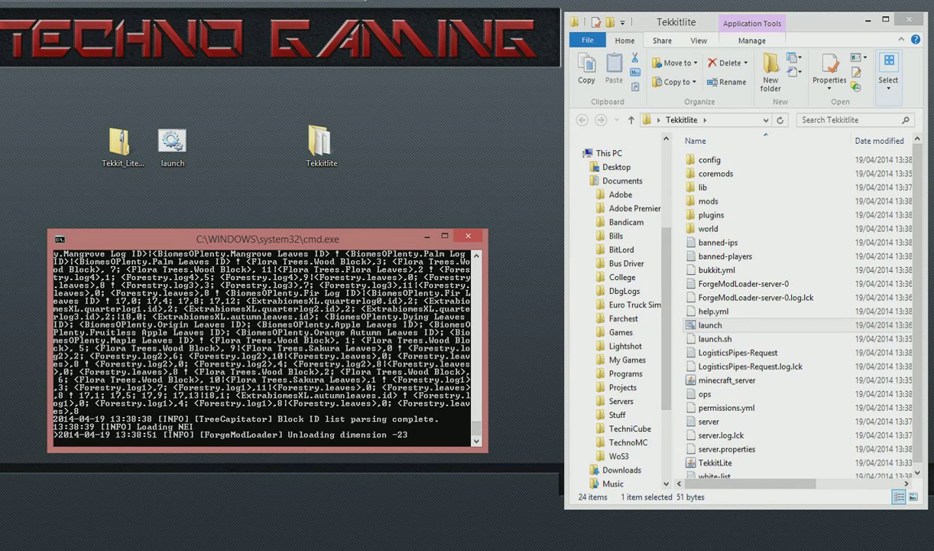
type("stop")
key("Return")
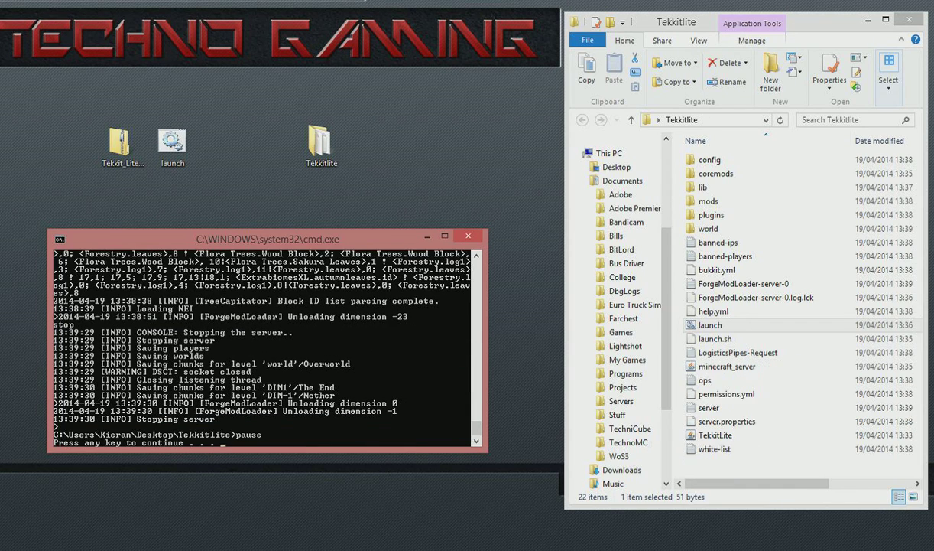
key("Return")
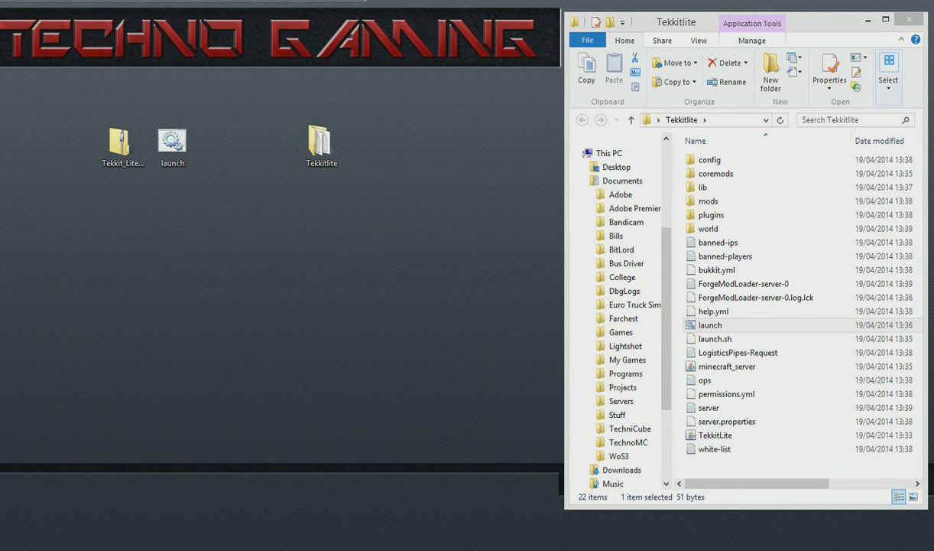
Look through the mod configuration files in the config folder and return to the Tekkitlite folder
left_click_drag(745, 461, 740, 174)
double_click(723, 160)
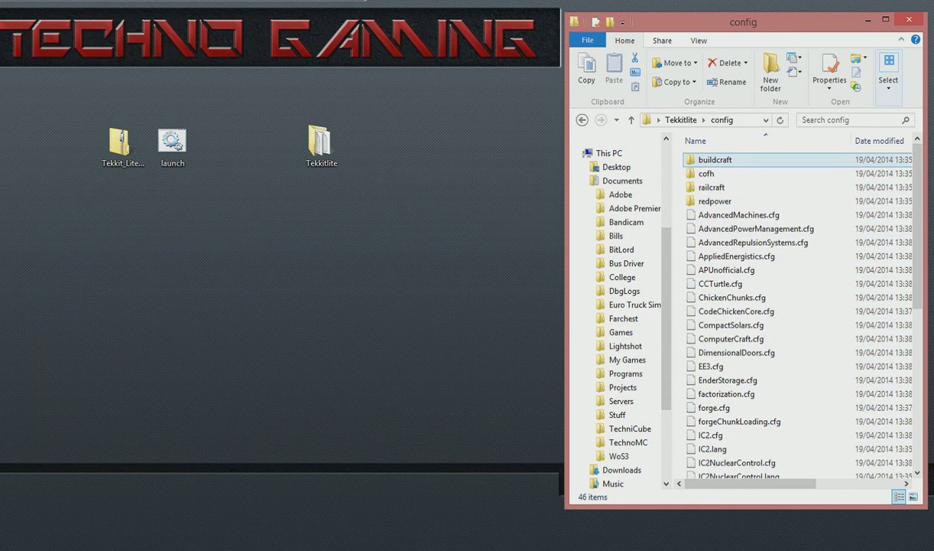
scroll(735, 264, "down", 1)
scroll(730, 264, "down", 6)
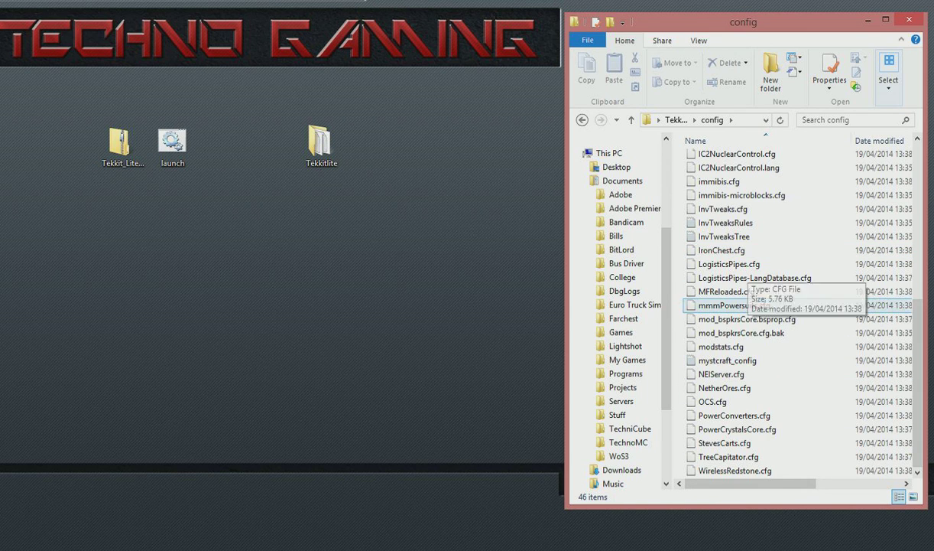
scroll(731, 260, "up", 7)
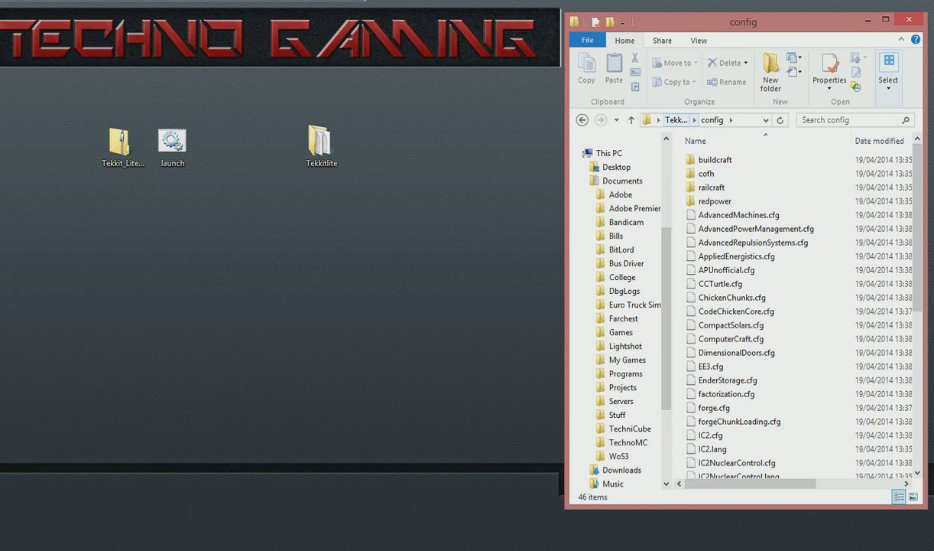
left_click(677, 120)
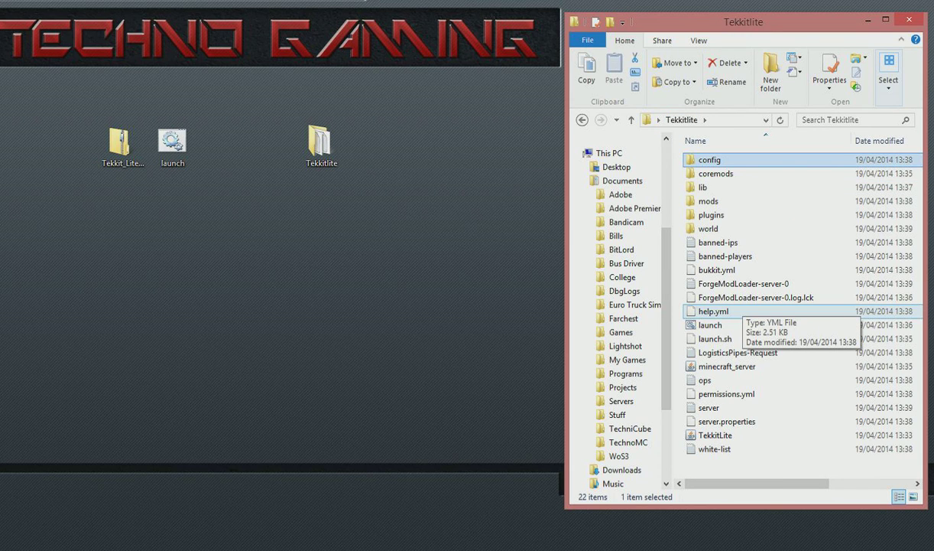